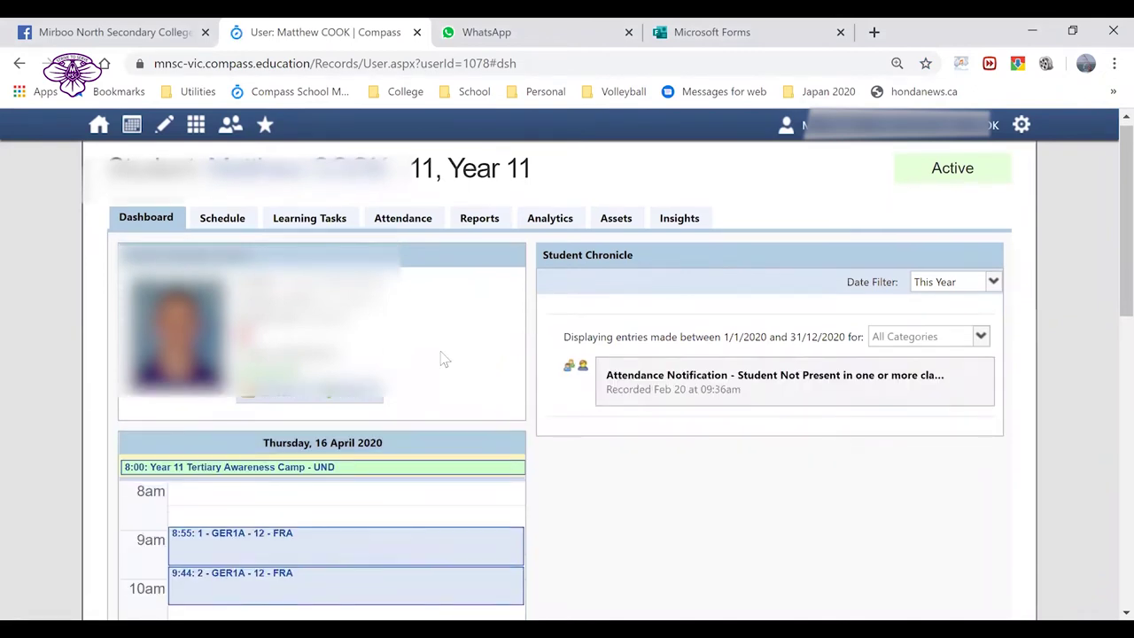
Look over the student's daily timetable for Thursday, 16 April 2020 on the dashboard
scroll(336, 354, "down", 2)
scroll(337, 354, "down", 2)
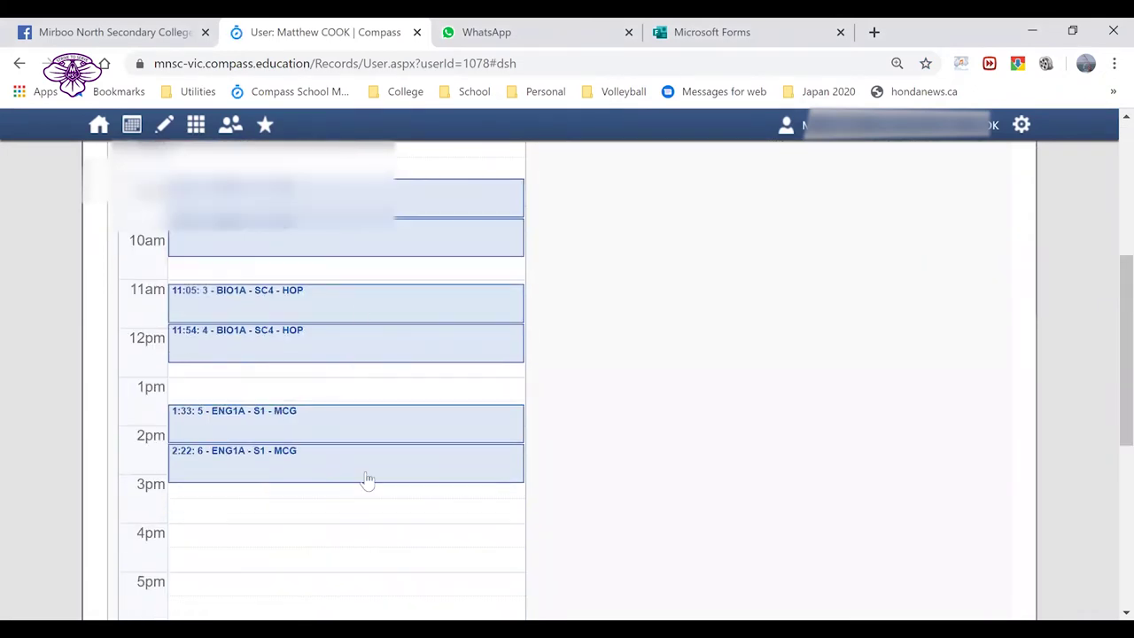
scroll(370, 459, "up", 3)
scroll(380, 492, "up", 1)
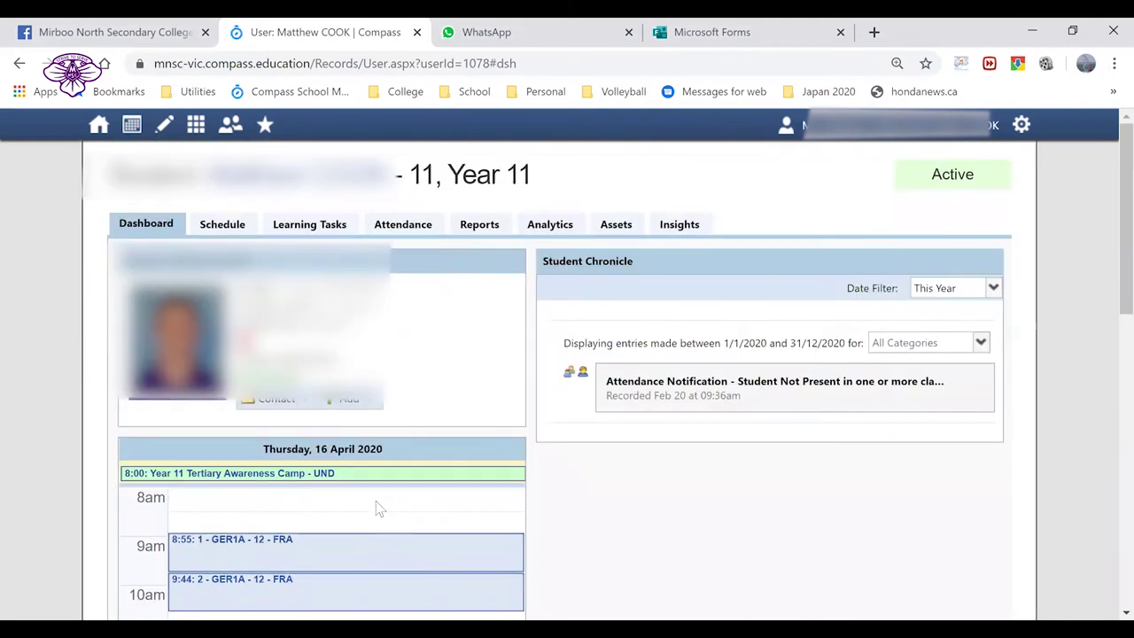
Show the student's schedule for the week of 19 April 2020 and open Tuesday's 1:33 MMM1A class
left_click(222, 225)
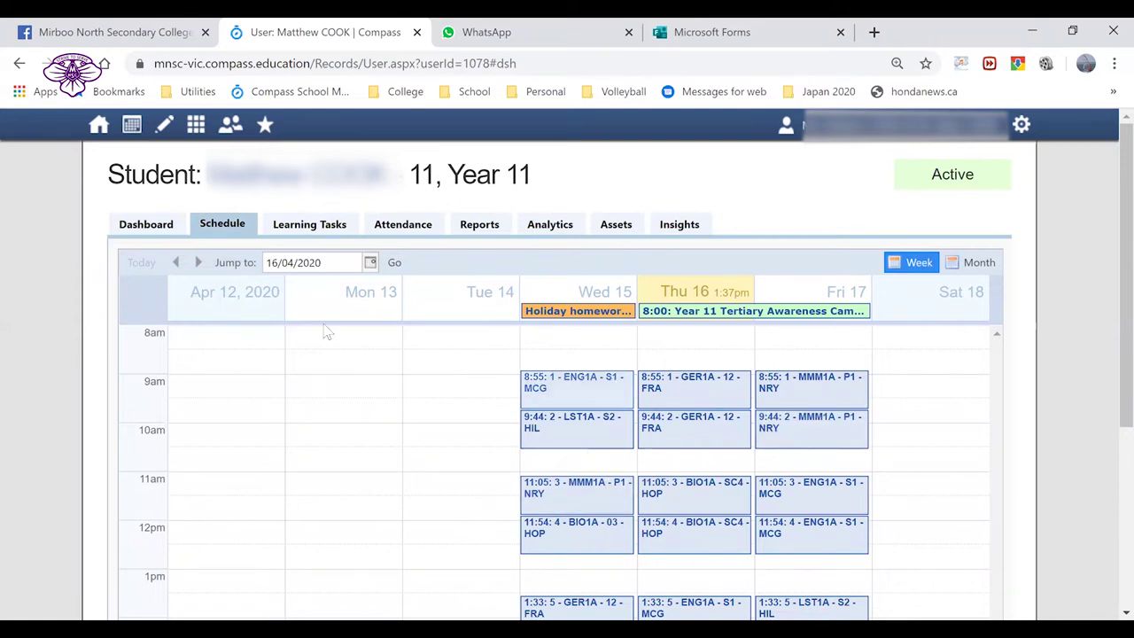
left_click(199, 263)
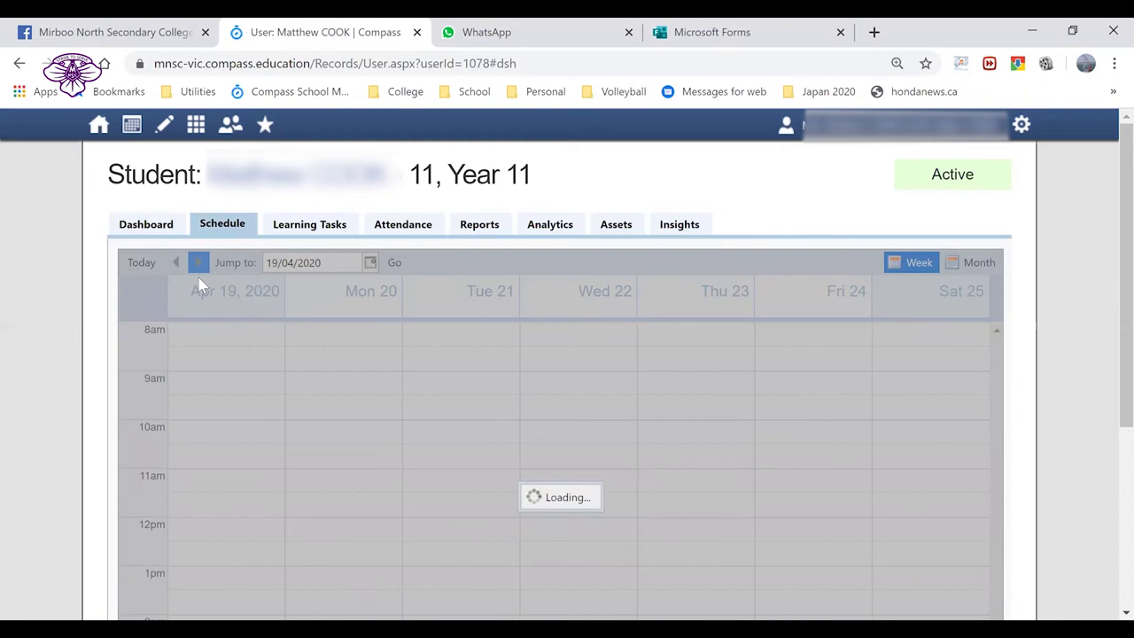
scroll(350, 416, "down", 1)
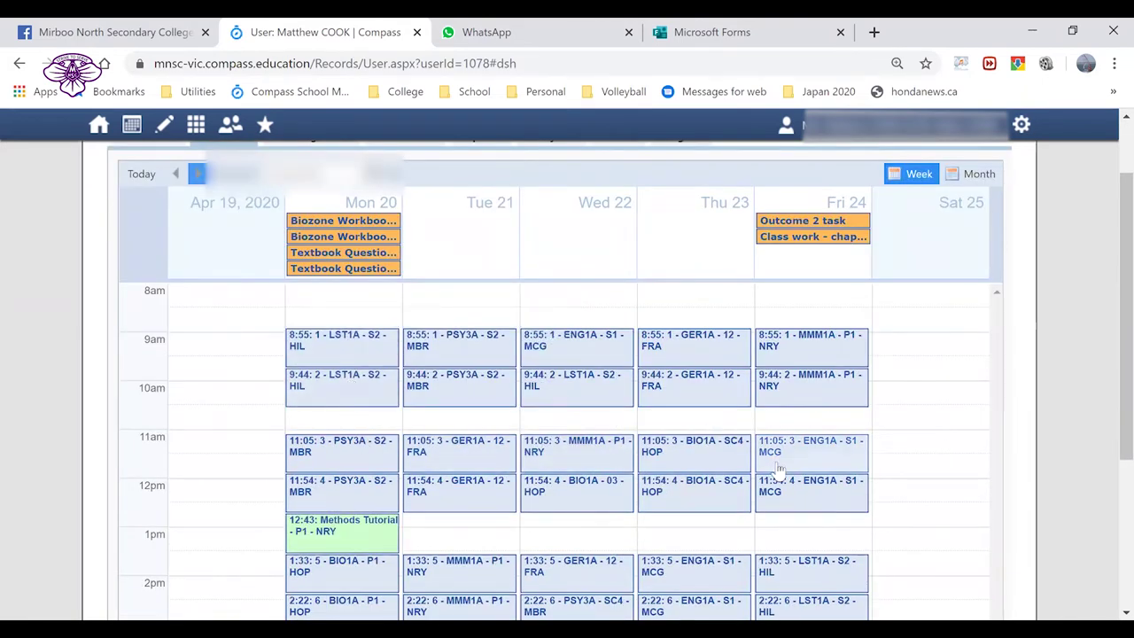
scroll(776, 471, "down", 3)
scroll(774, 473, "up", 3)
scroll(760, 476, "down", 1)
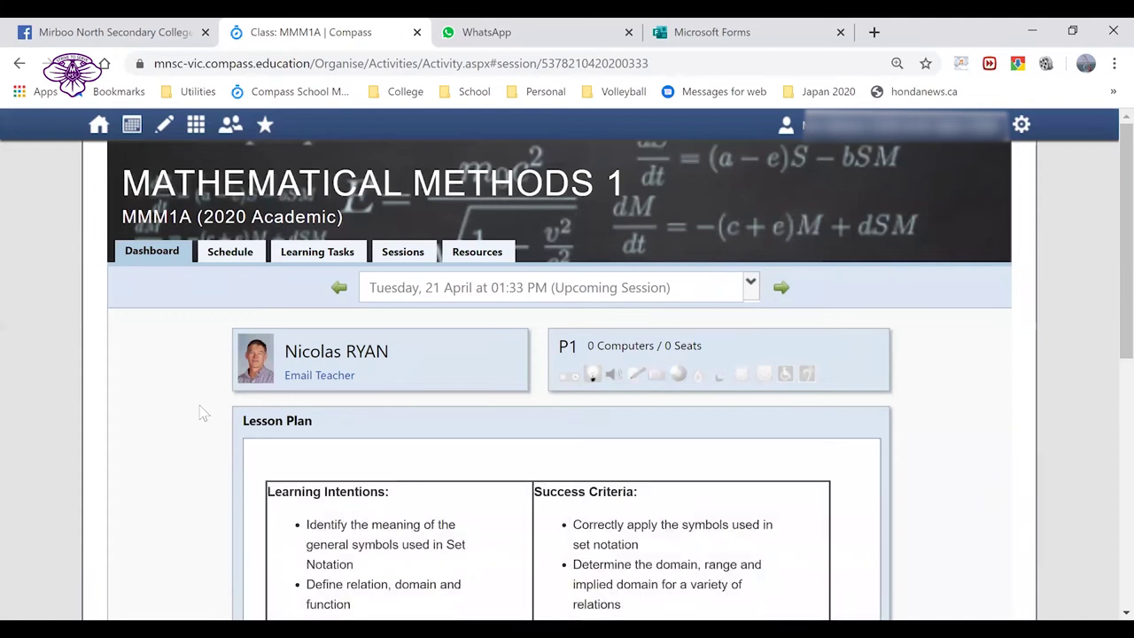
Read the session's lesson plan, including learning intentions, success criteria, pre-reading and classwork
scroll(202, 412, "down", 2)
scroll(462, 273, "down", 1)
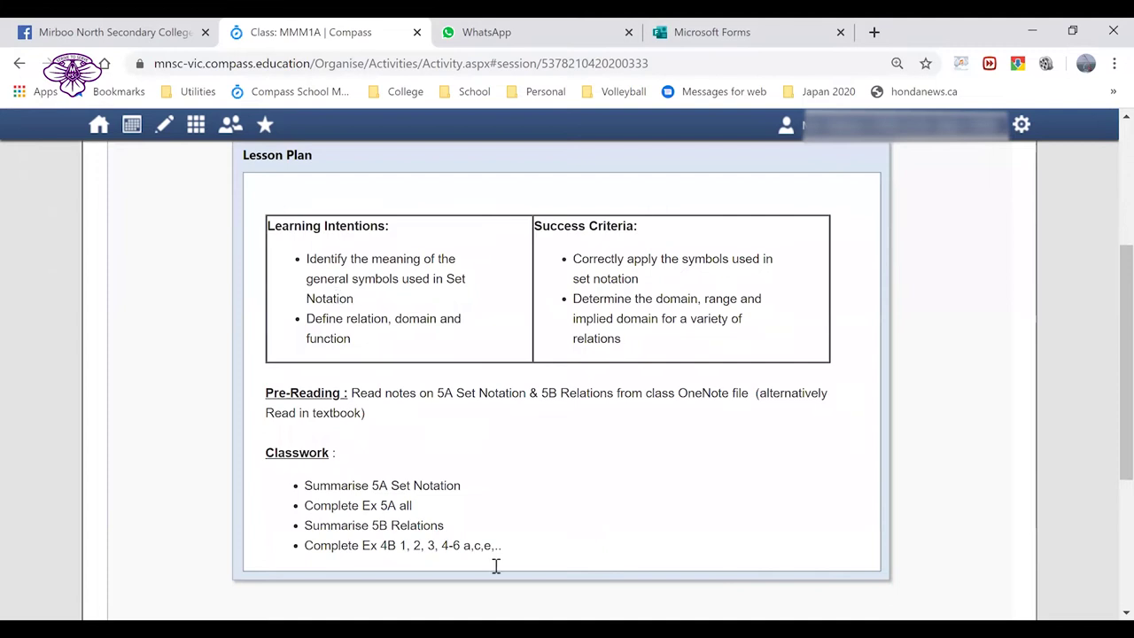
scroll(535, 504, "up", 3)
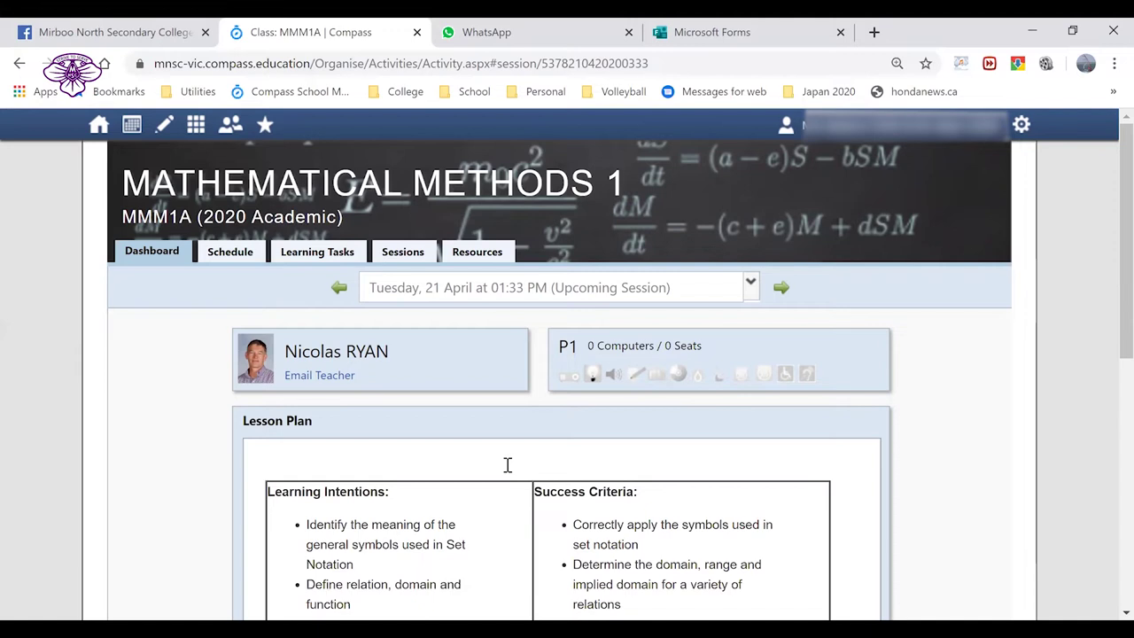
scroll(514, 458, "down", 1)
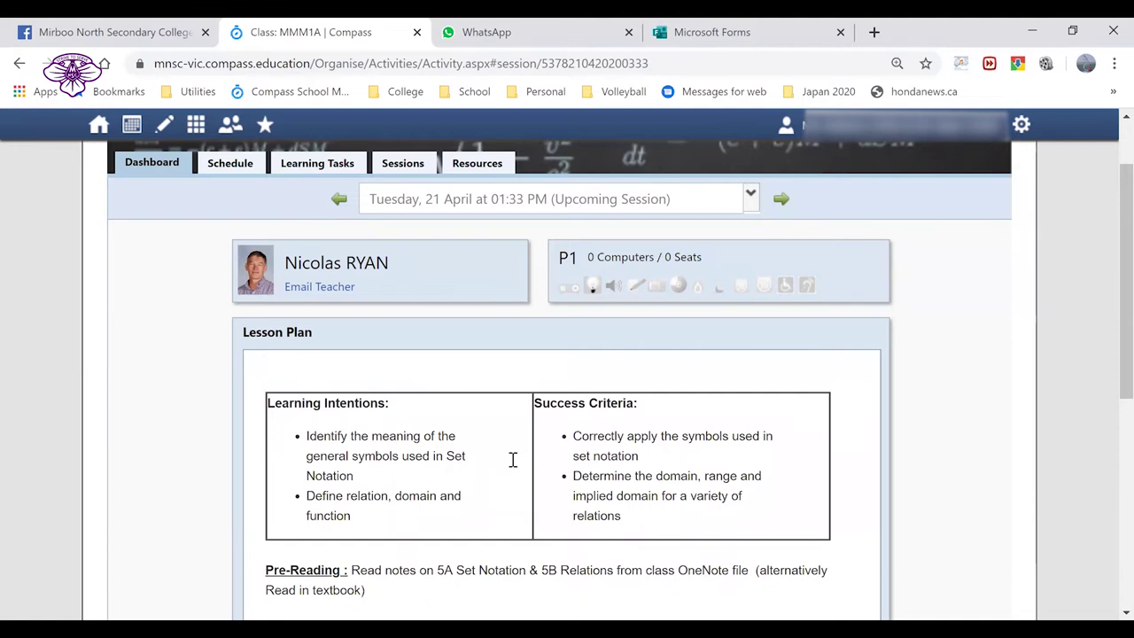
scroll(512, 460, "up", 1)
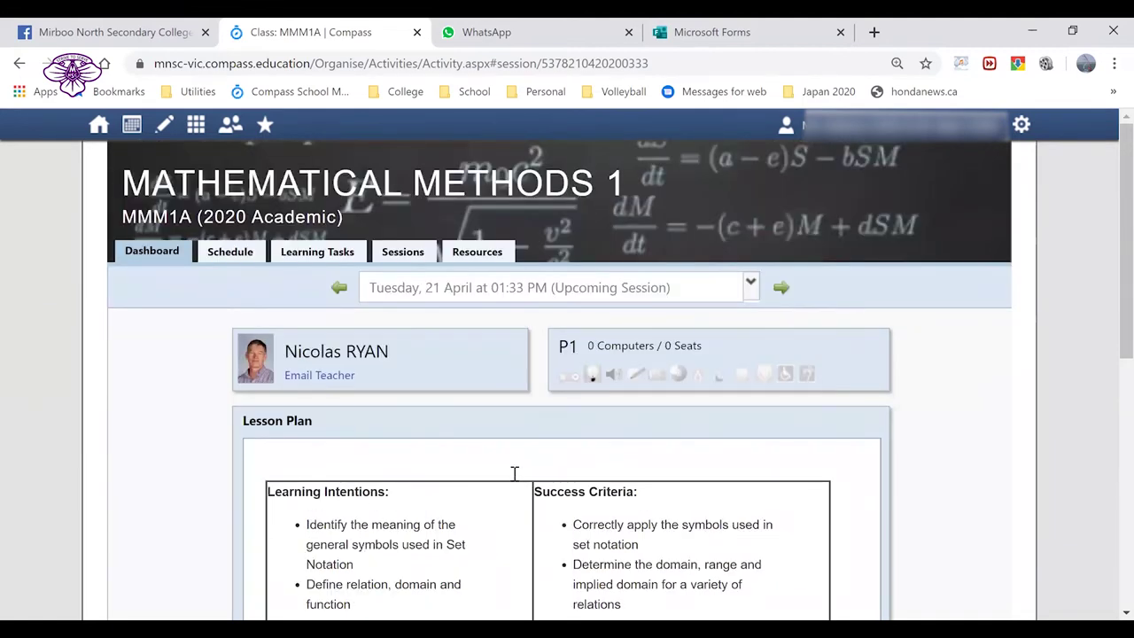
Open the work program page in the Work for April 20th-24th folder of the class resources
left_click(477, 252)
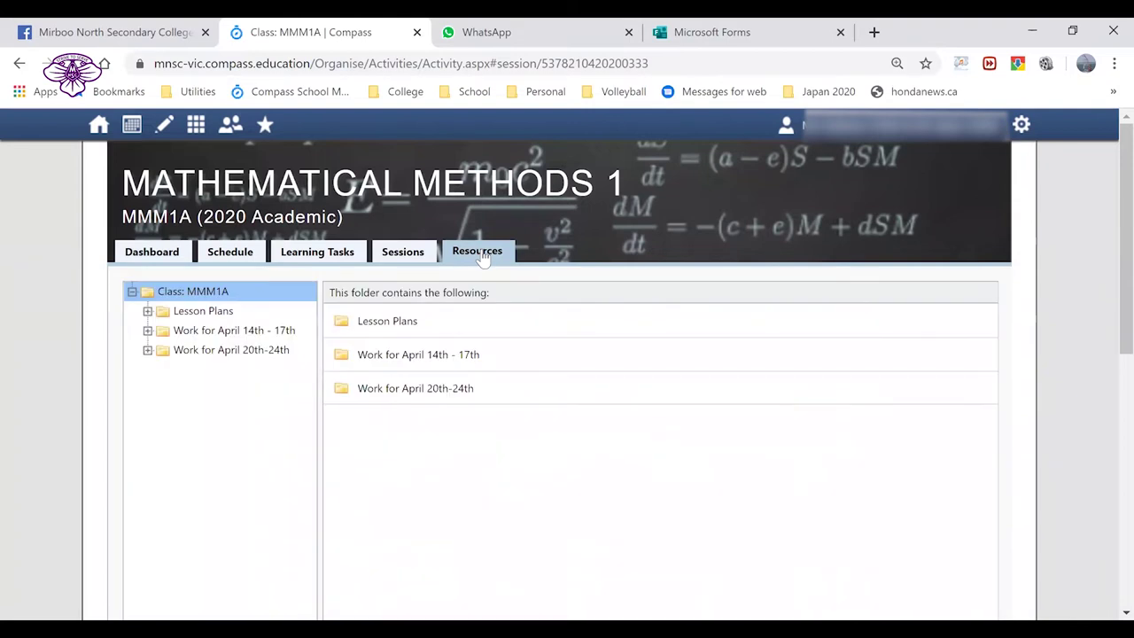
left_click(221, 352)
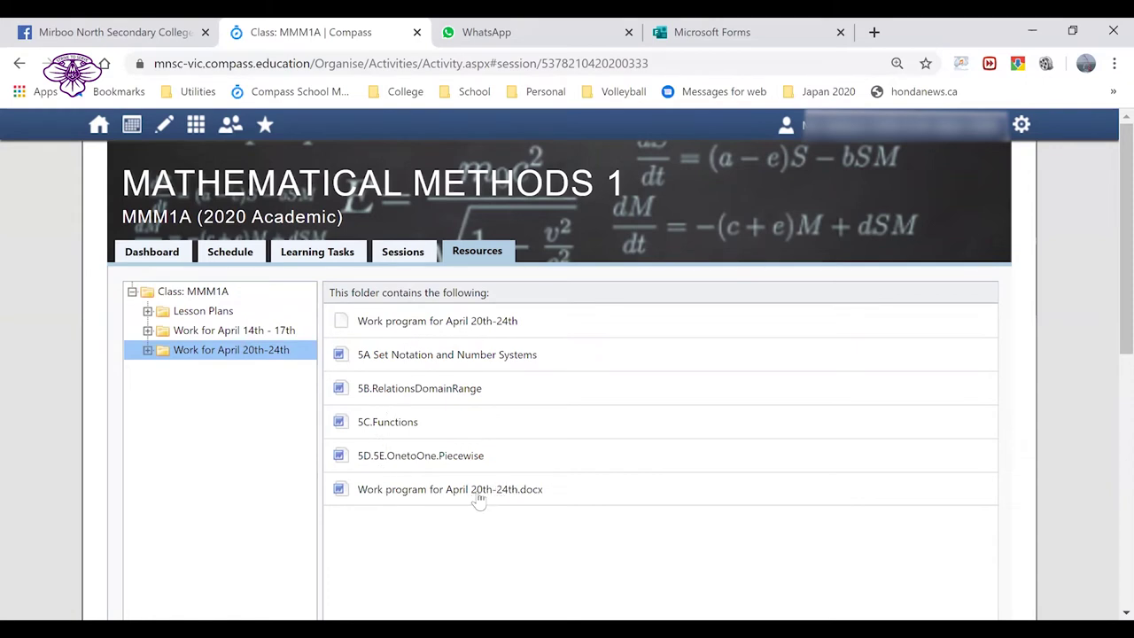
left_click(423, 324)
Read Lessons One to Three of the work program and return to the Work for April 20th-24th folder listing
scroll(625, 394, "down", 1)
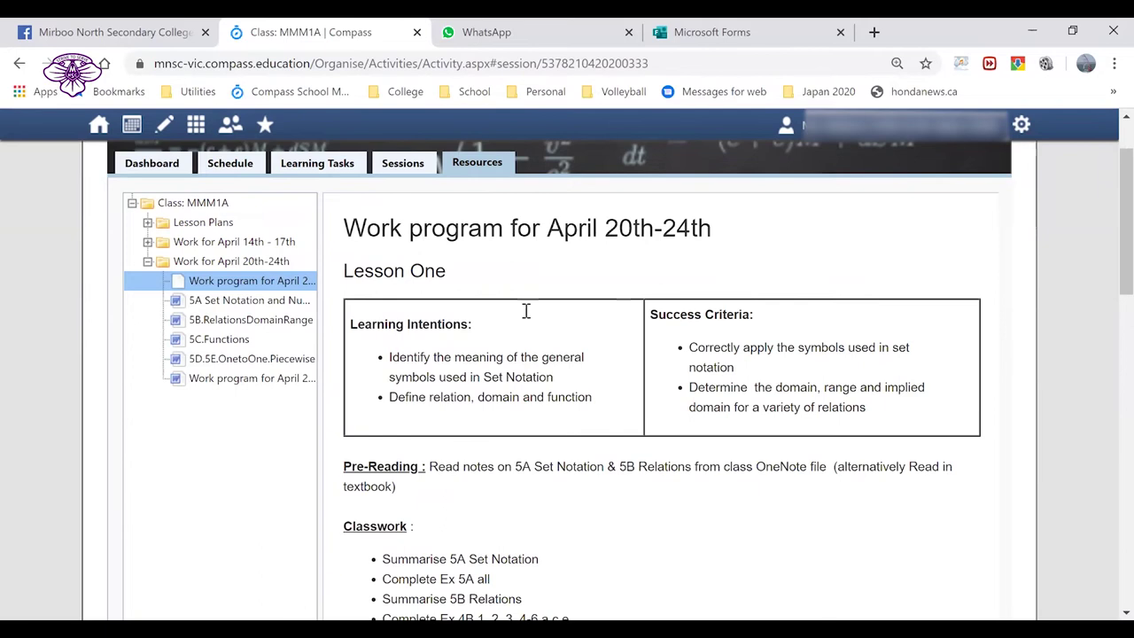
scroll(488, 263, "down", 1)
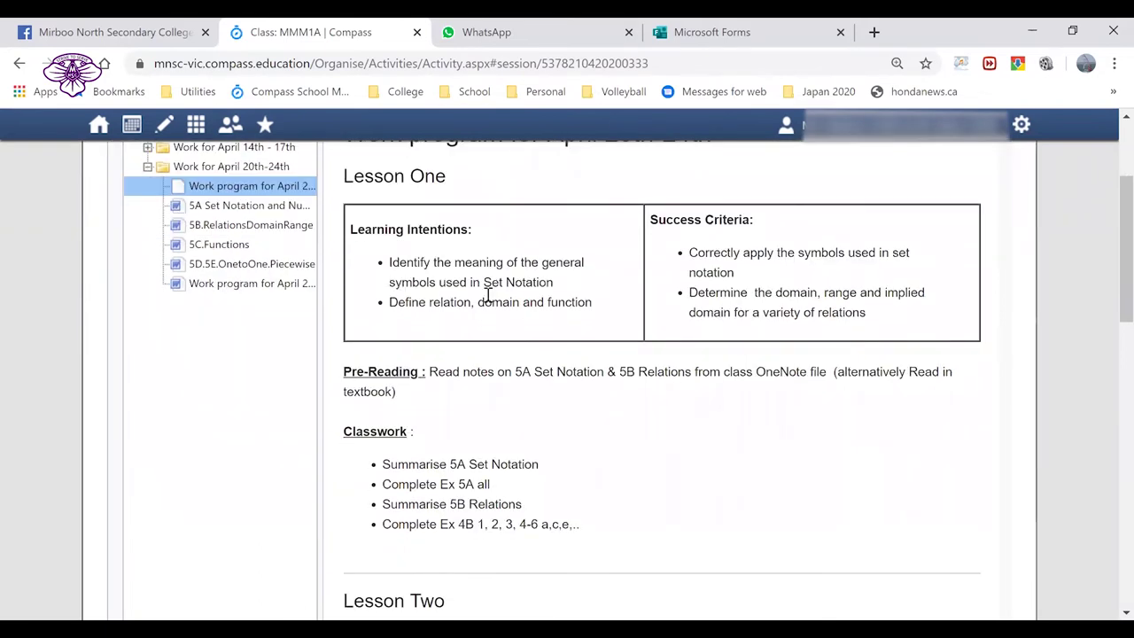
scroll(489, 265, "down", 3)
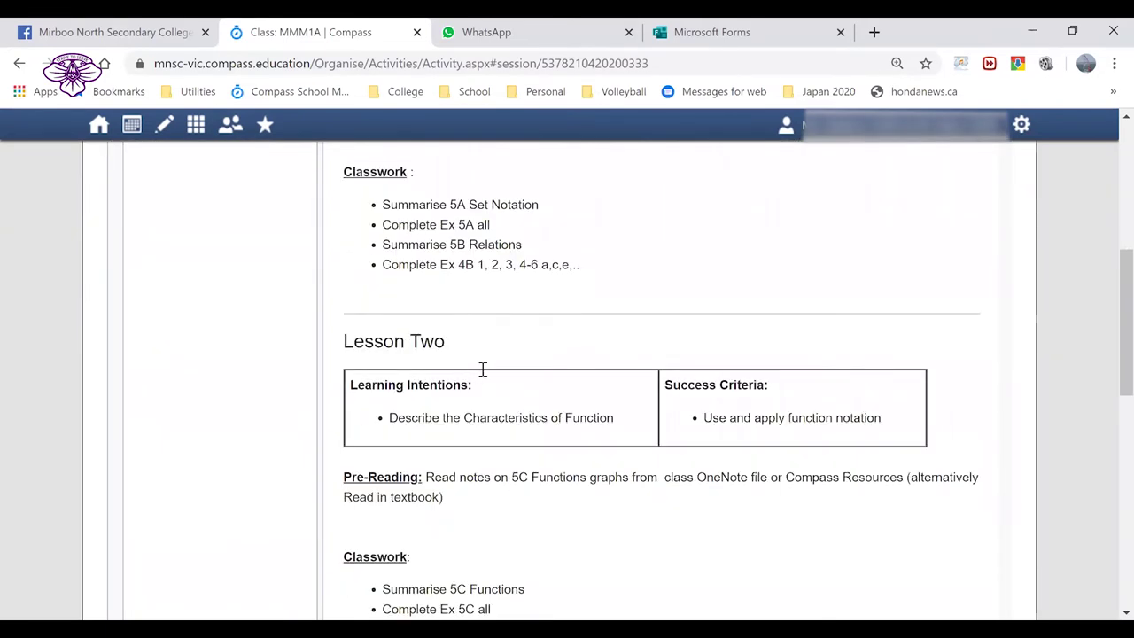
scroll(474, 355, "down", 1)
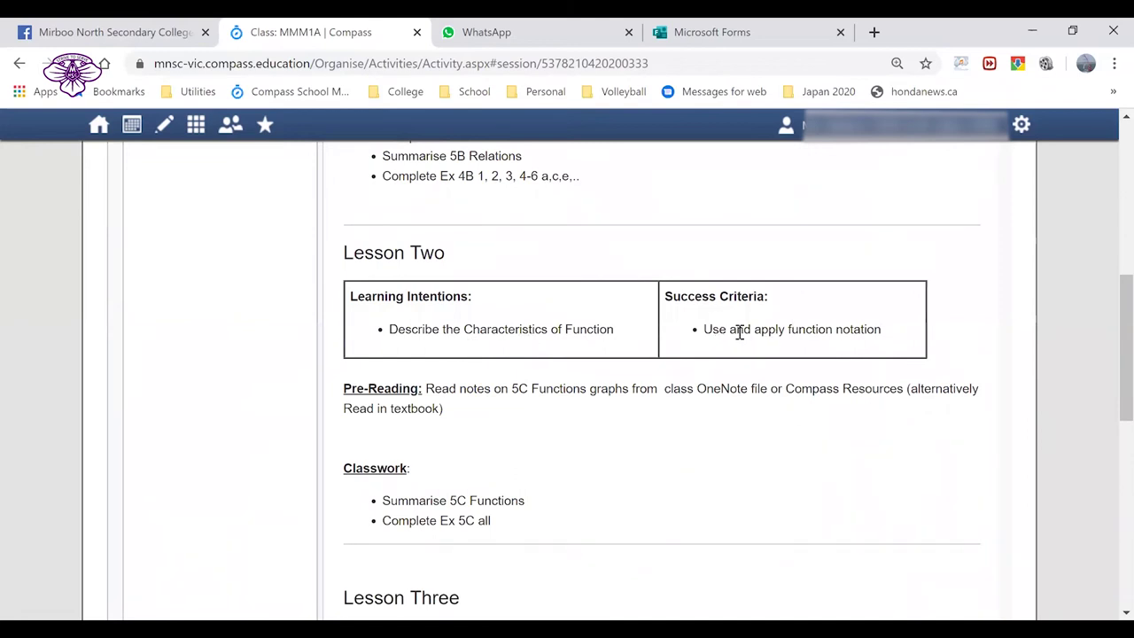
scroll(439, 347, "down", 1)
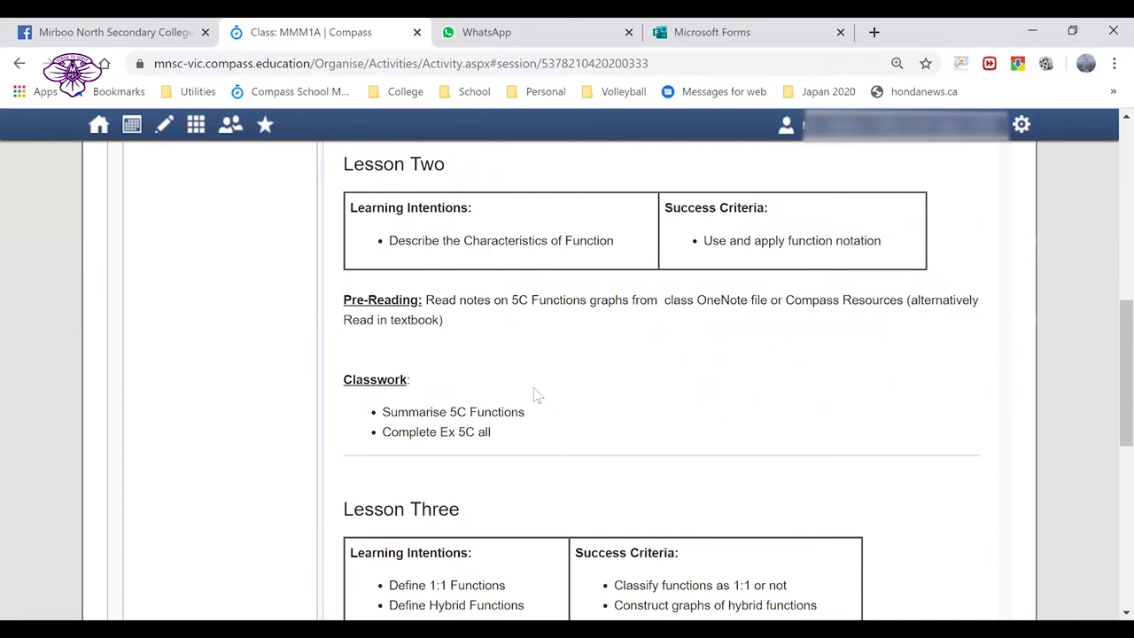
scroll(533, 391, "down", 2)
scroll(532, 392, "down", 1)
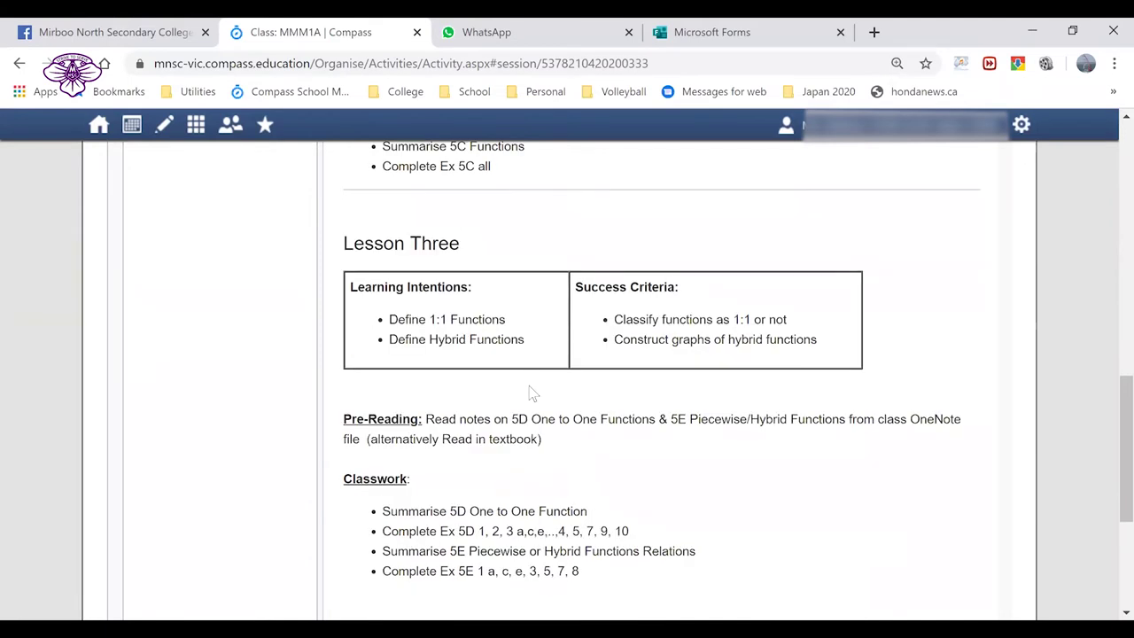
scroll(541, 394, "up", 3)
scroll(542, 392, "up", 5)
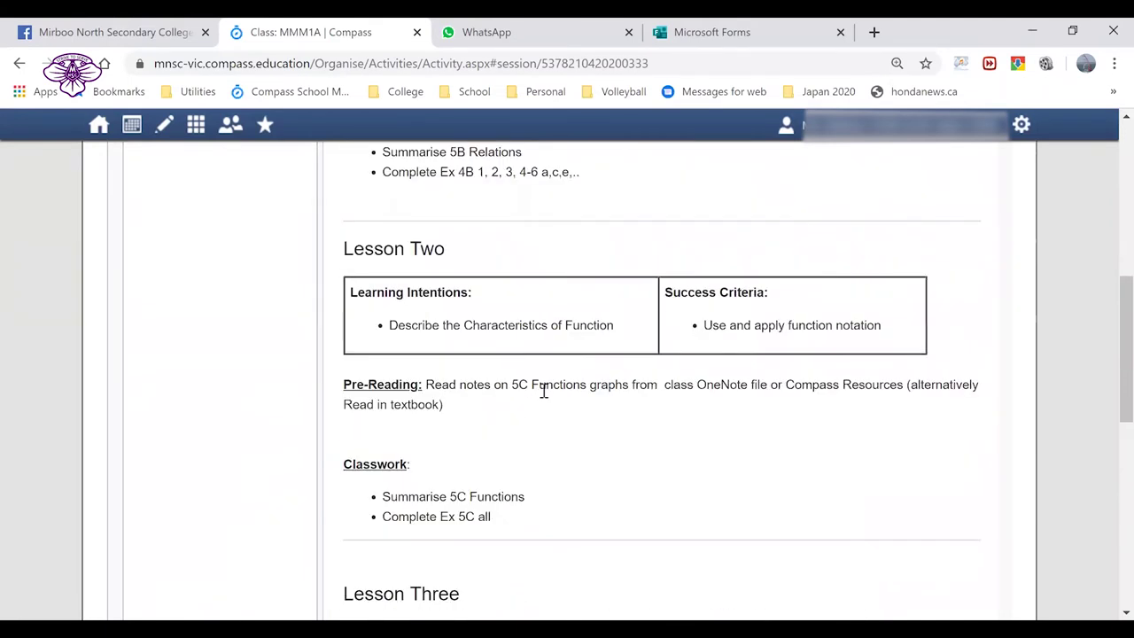
scroll(546, 400, "up", 2)
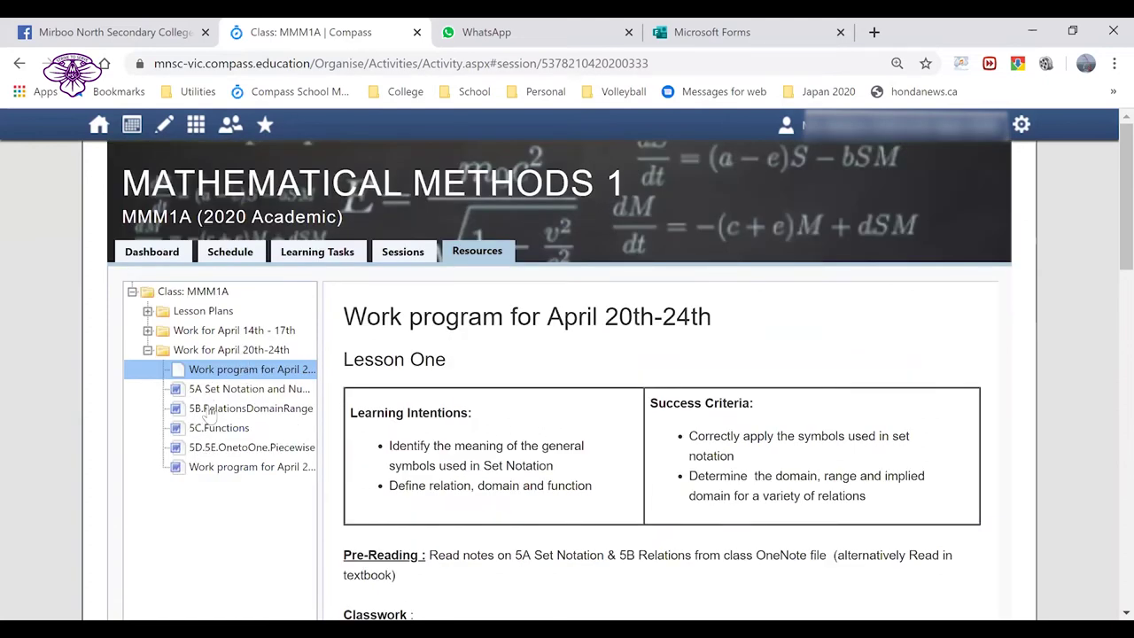
left_click(231, 351)
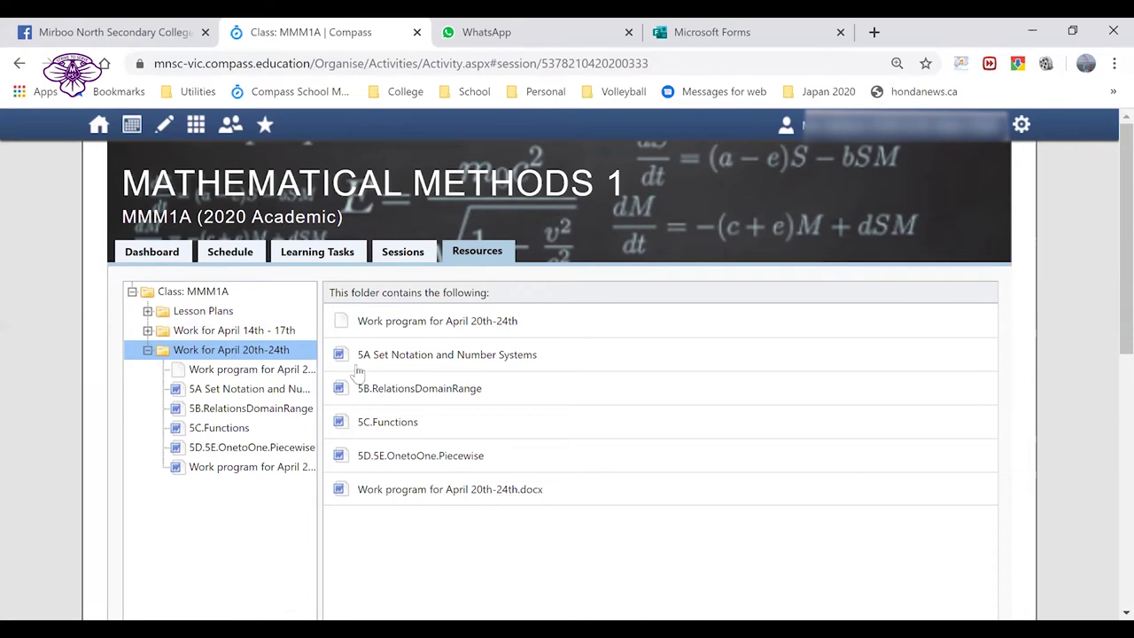
Open the feedback conversation of the class's Remote Learning Communication learning task
left_click(319, 252)
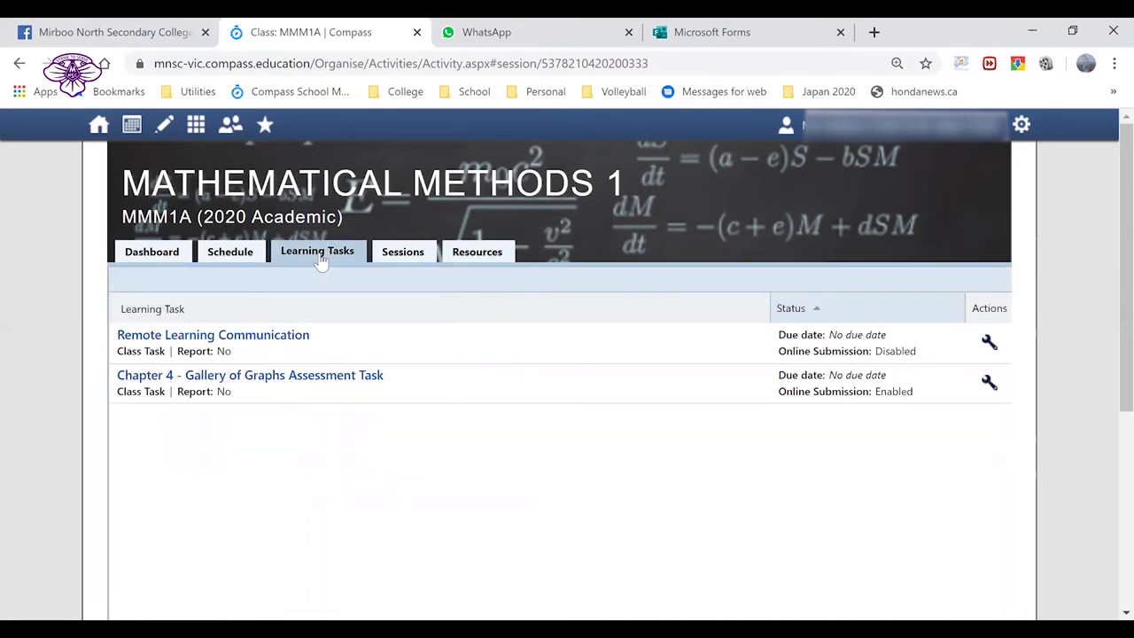
left_click(249, 336)
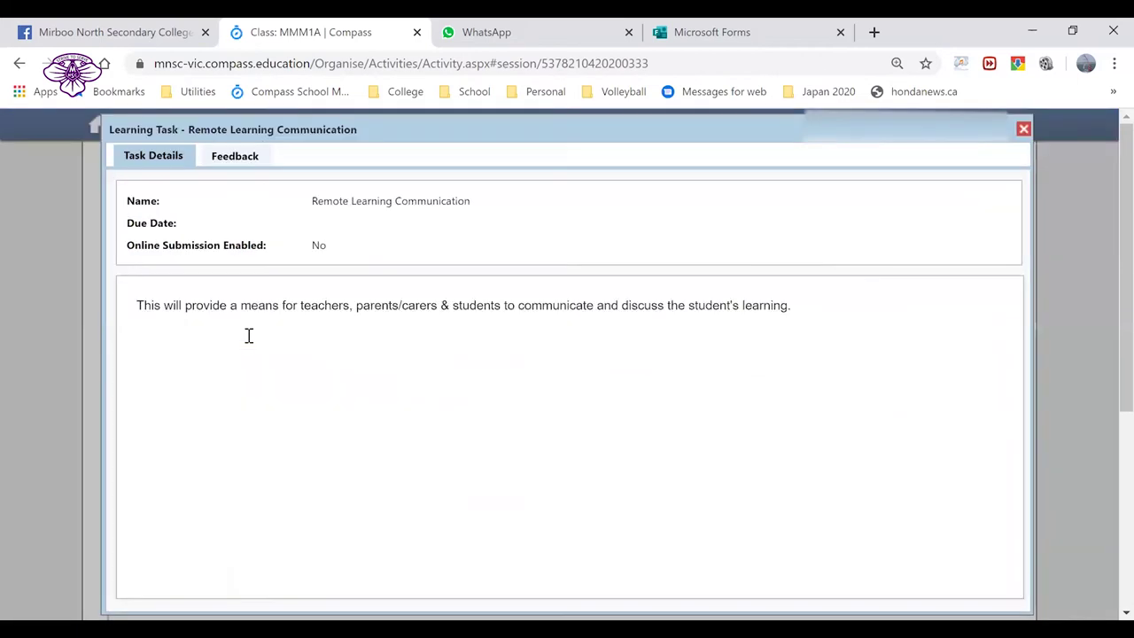
left_click(232, 159)
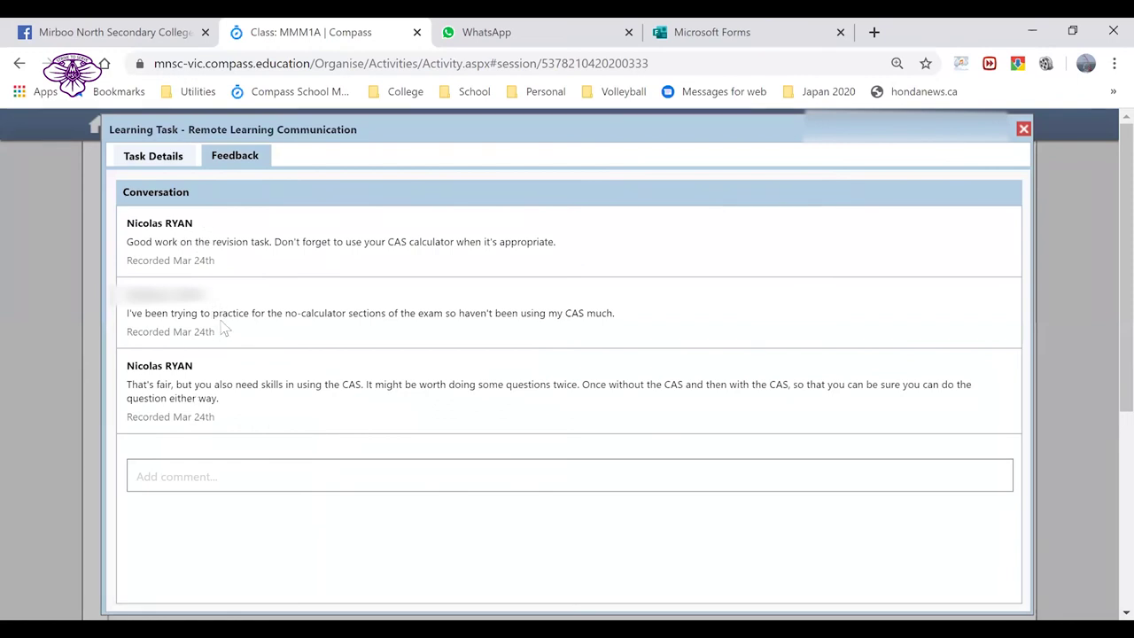
Draft the feedback comment "How can students recharge their CAS calculator without a cable" and close the learning task without adding it
left_click(225, 476)
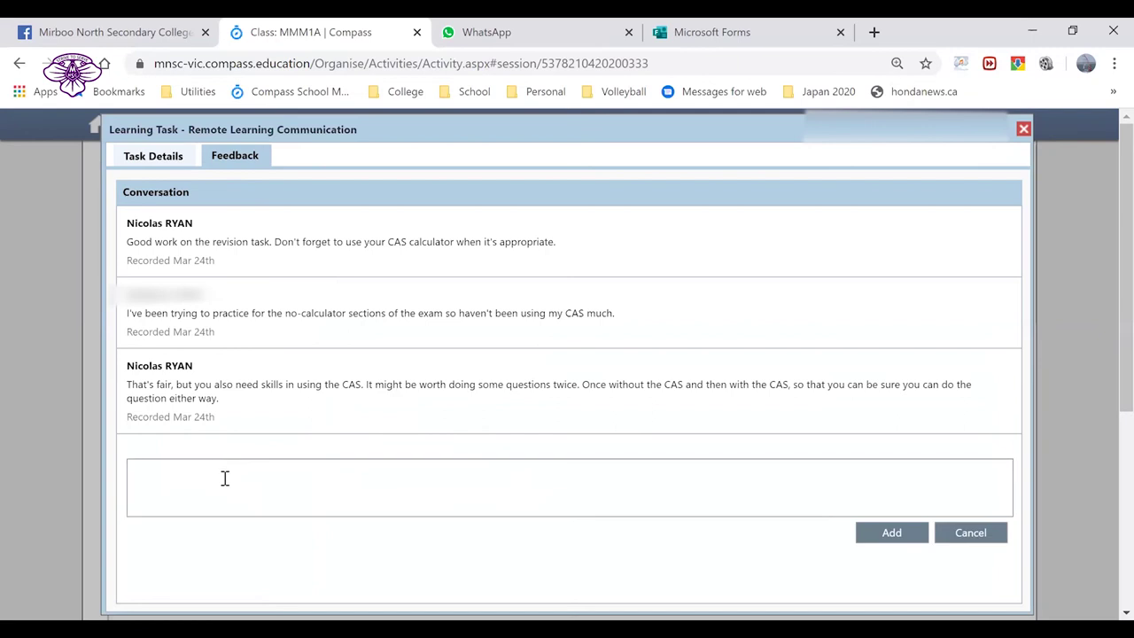
type("How can students recharge thier CAS calcul")
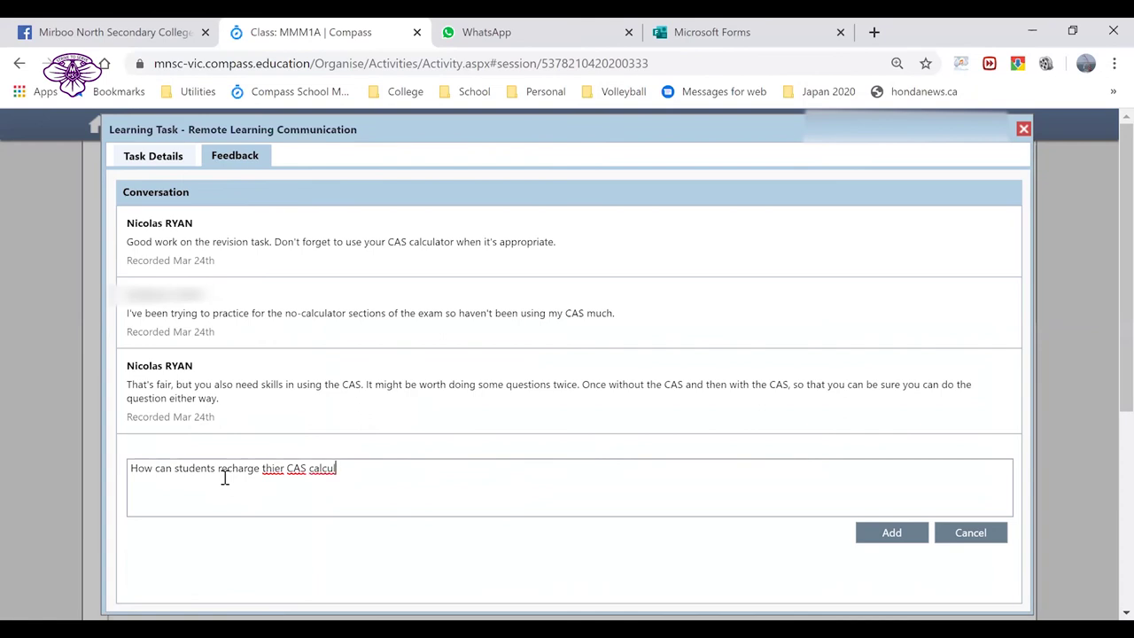
type("ator without a cable")
left_click(278, 468)
key("BackSpace")
type("e")
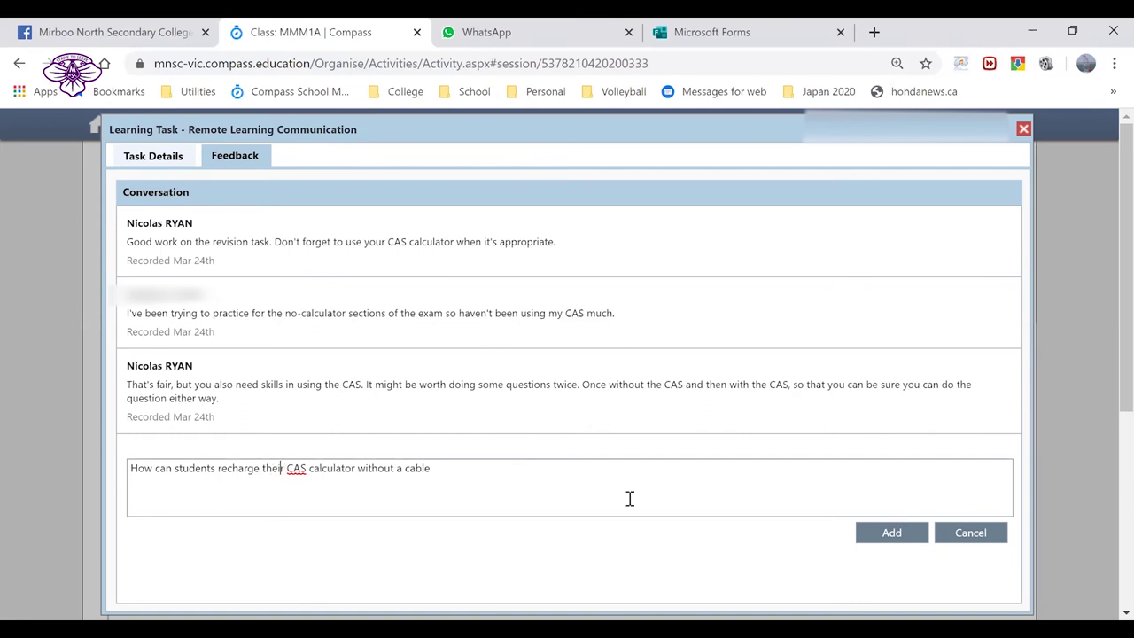
left_click(1023, 130)
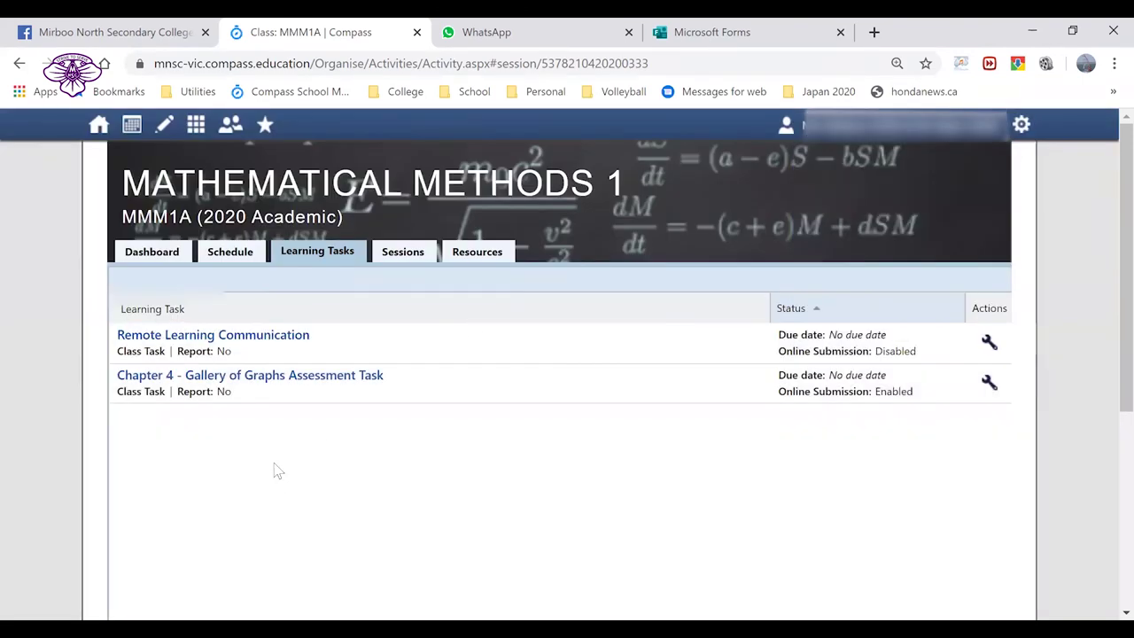
From the class dashboard, inspect the email form addressed to the teacher and cancel it unsent
left_click(164, 255)
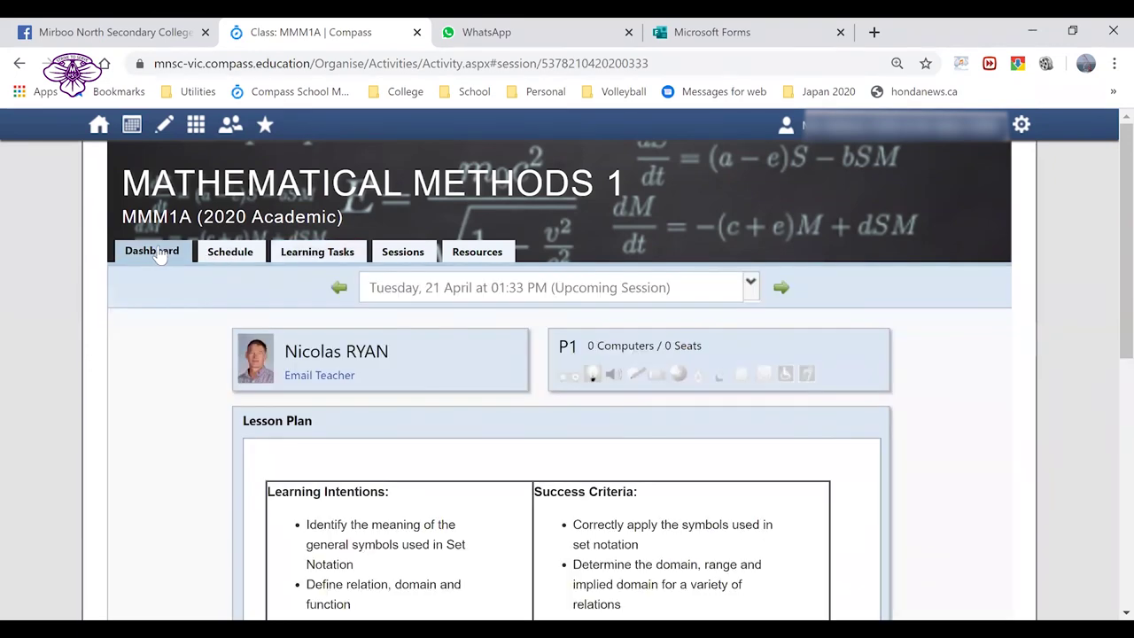
left_click(332, 377)
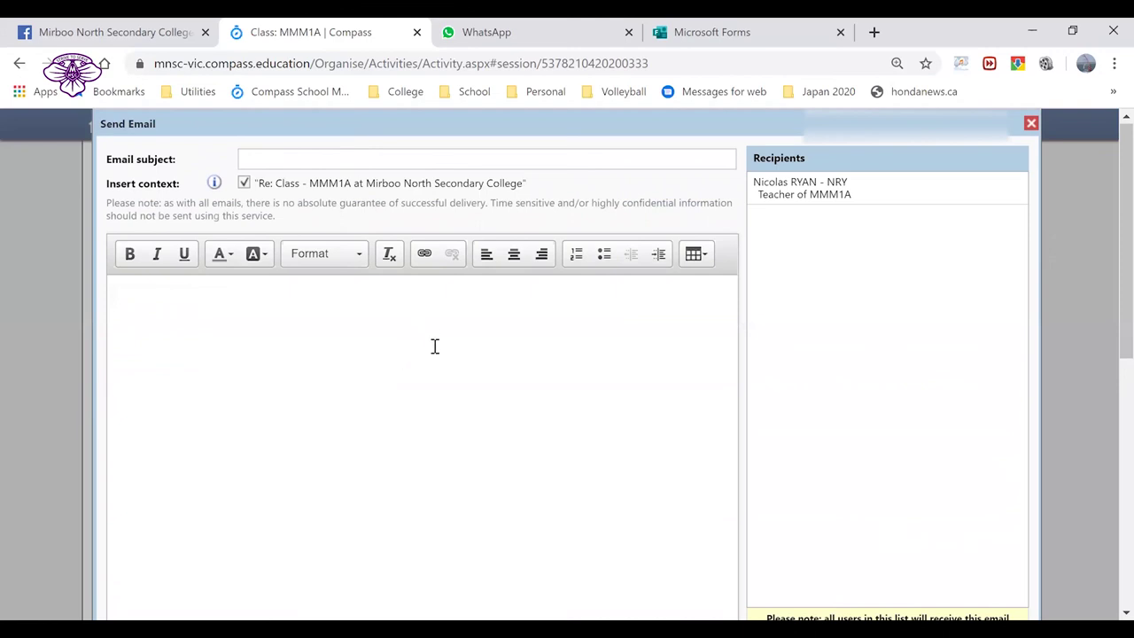
scroll(434, 346, "down", 2)
scroll(364, 275, "up", 2)
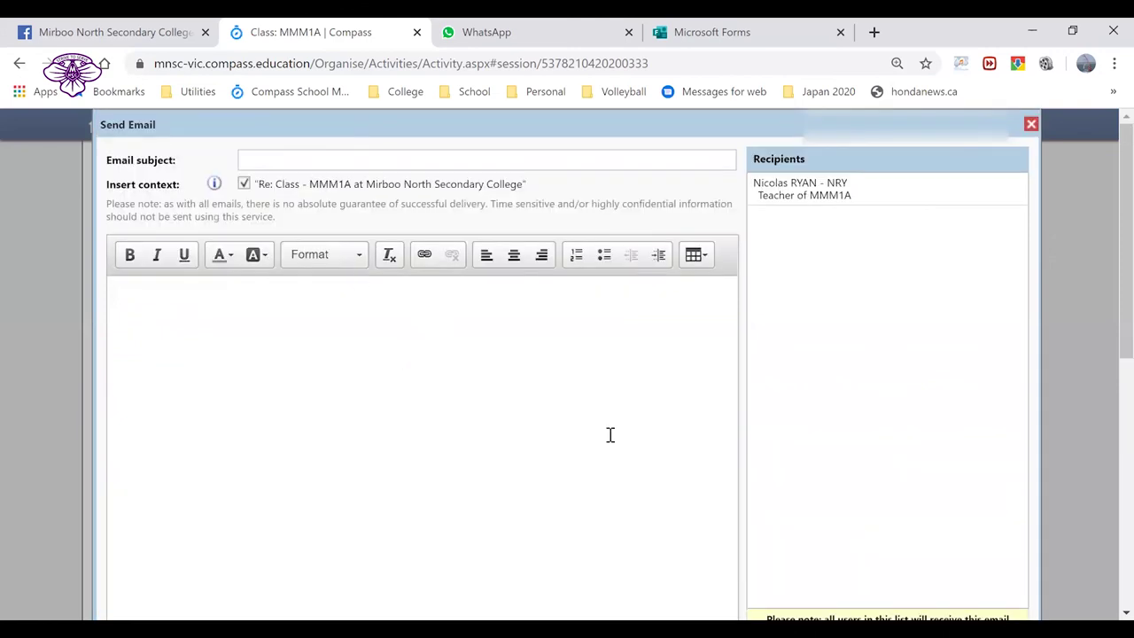
scroll(607, 435, "down", 2)
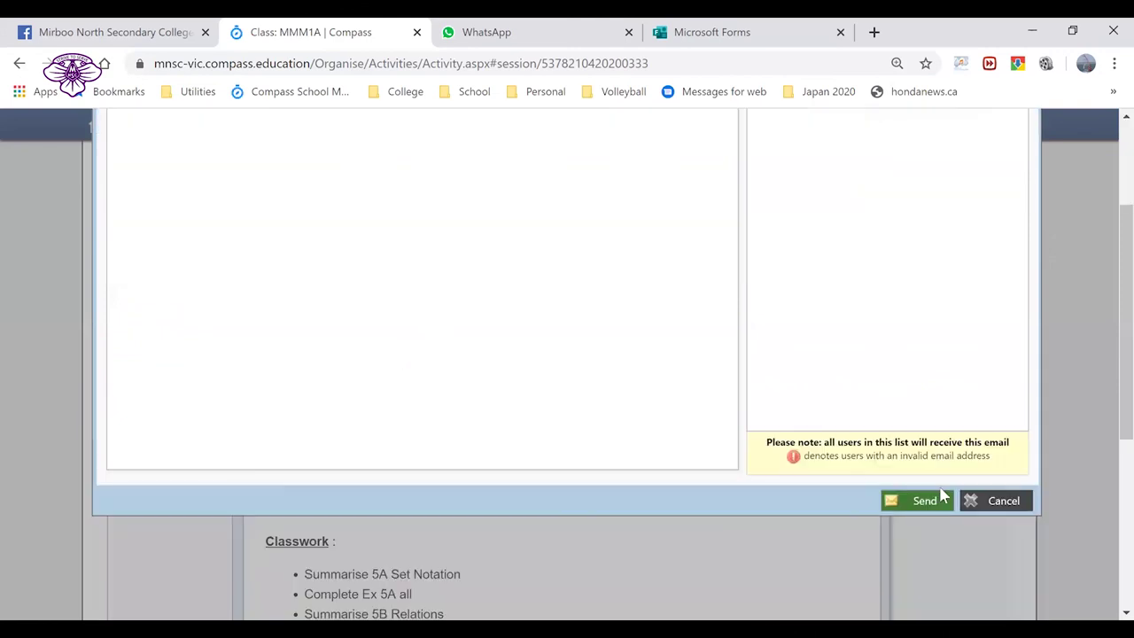
left_click(1004, 505)
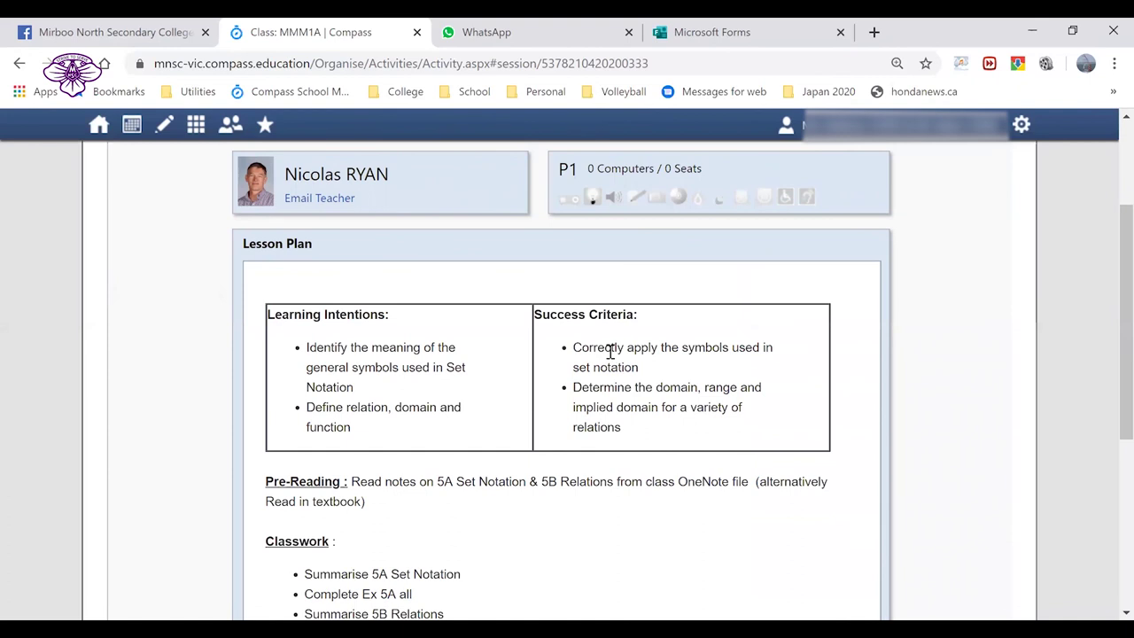
scroll(605, 353, "up", 2)
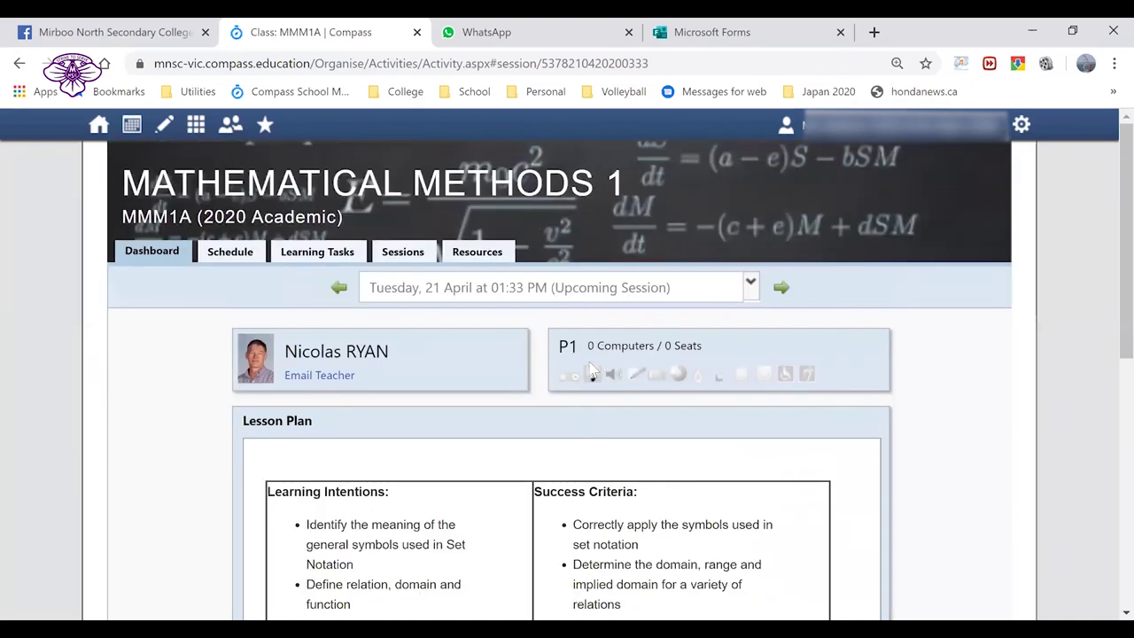